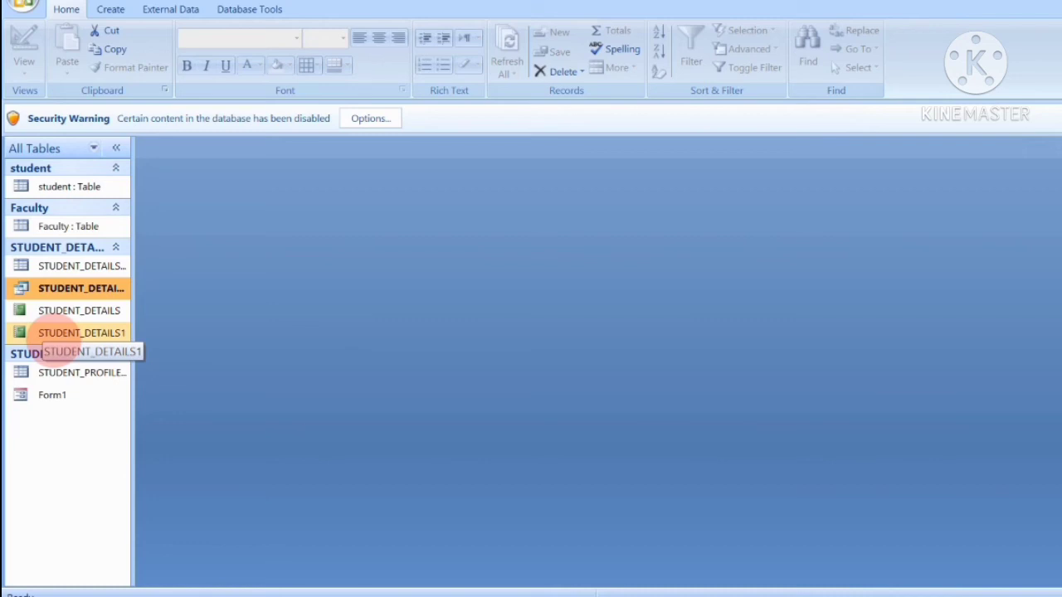
Open the STUDENT_DETAILS table and start a new query with the Simple Query Wizard.
click(60, 264)
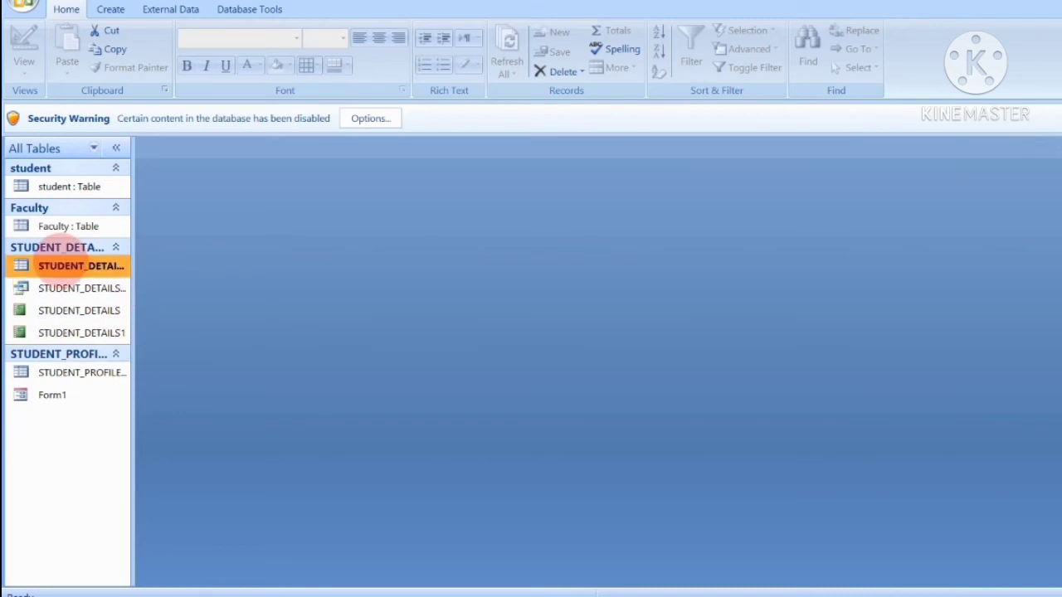
double_click(63, 265)
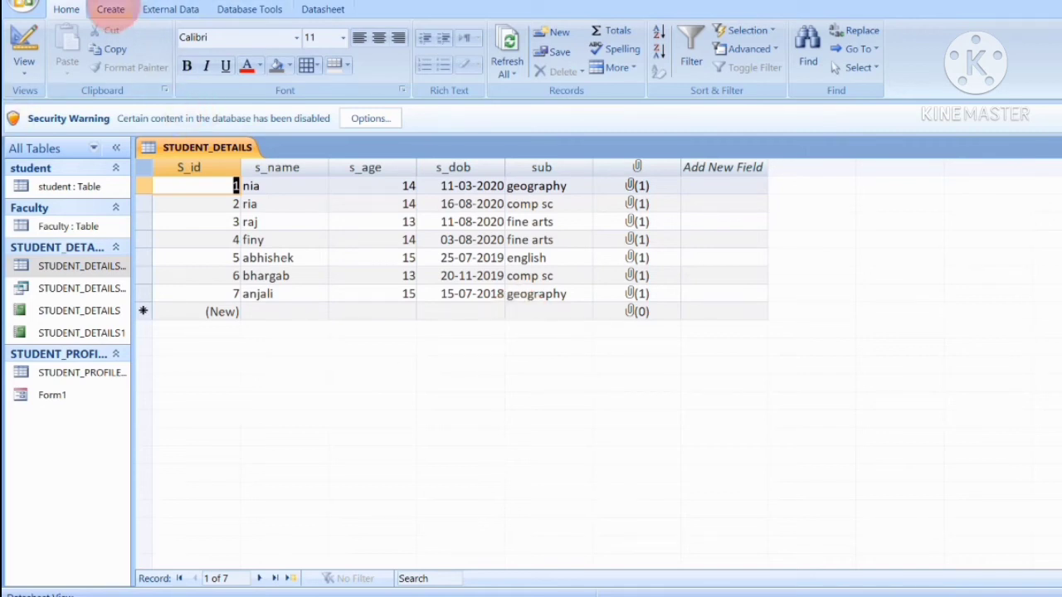
click(111, 10)
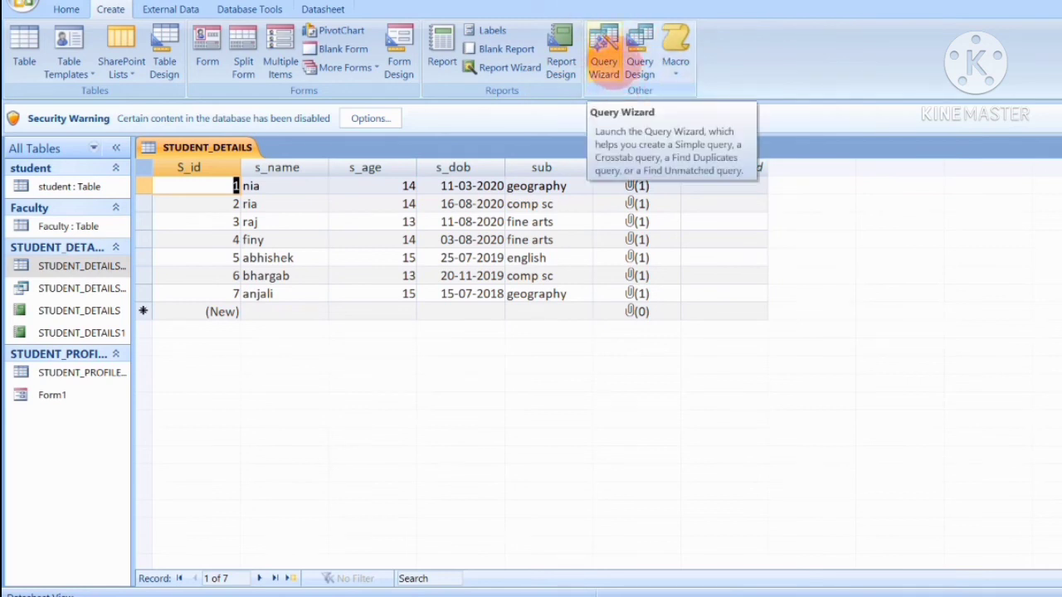
click(604, 51)
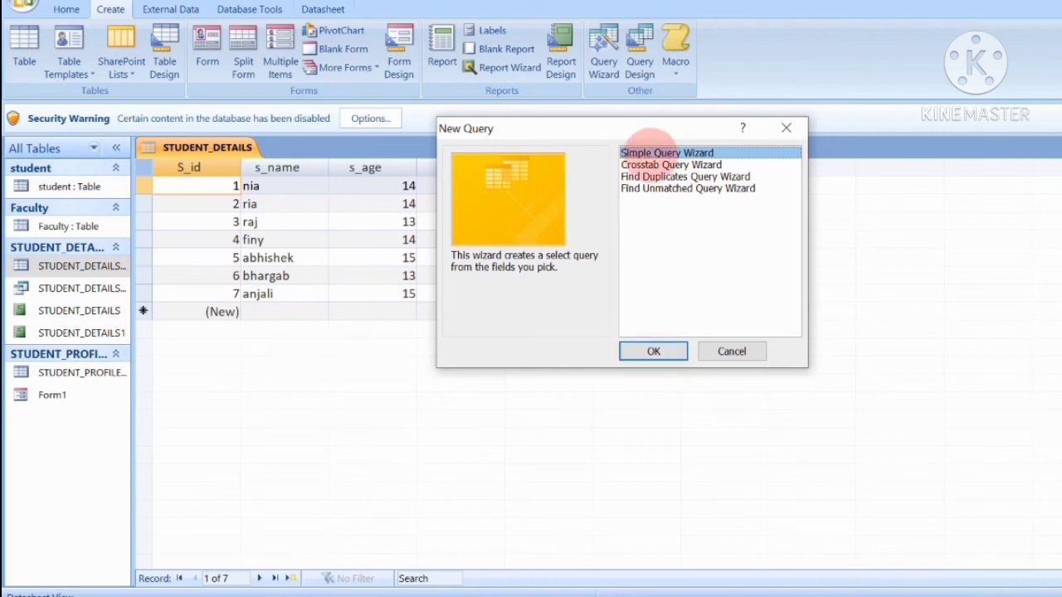
click(654, 351)
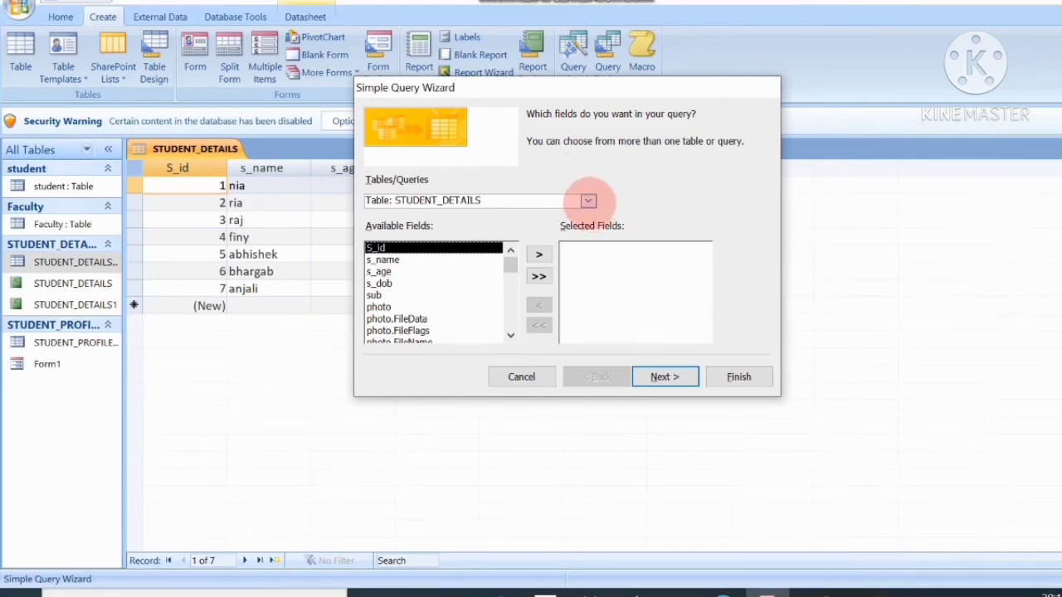
Add the S_id, s_name, sub and s_age fields of the STUDENT_DETAILS table to the query, in that order.
click(587, 200)
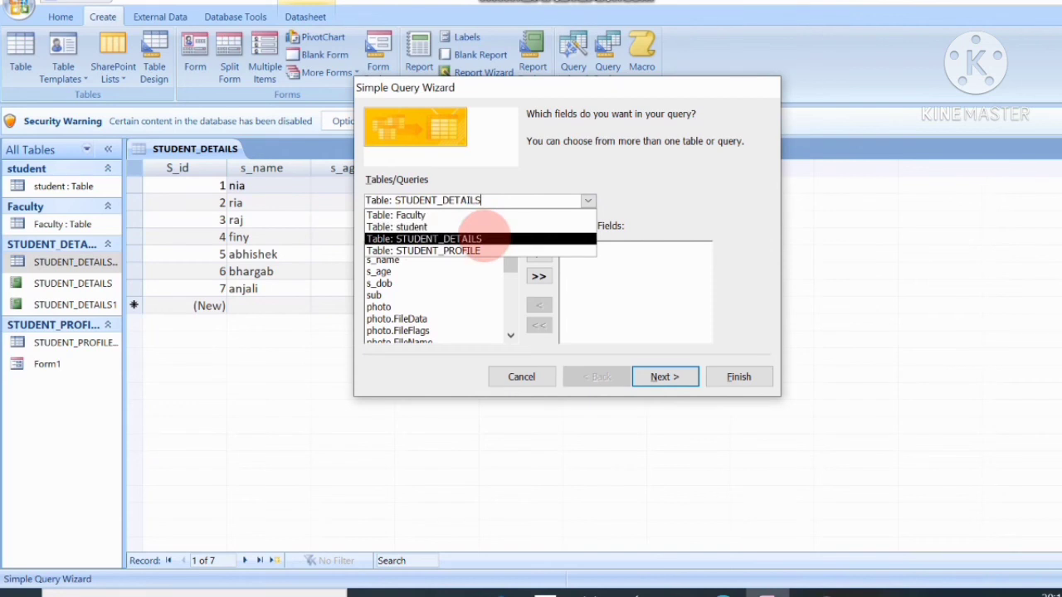
click(485, 239)
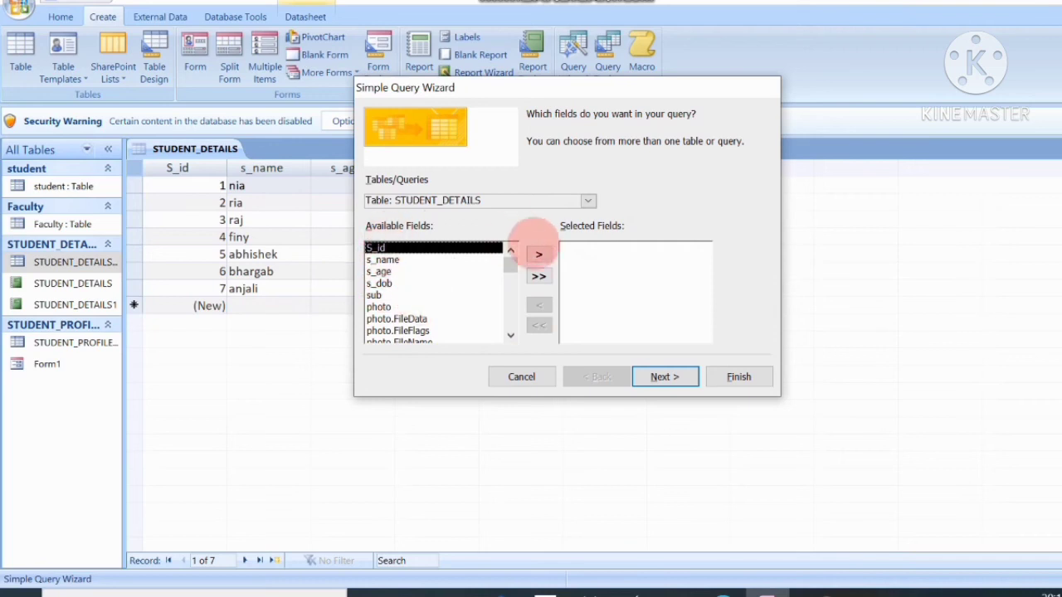
click(538, 255)
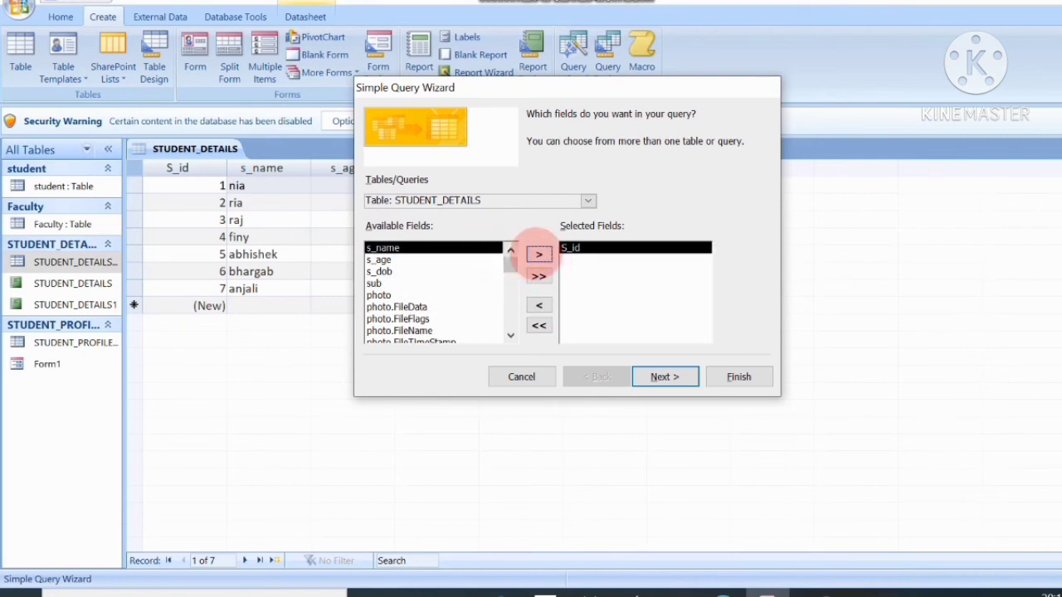
click(538, 254)
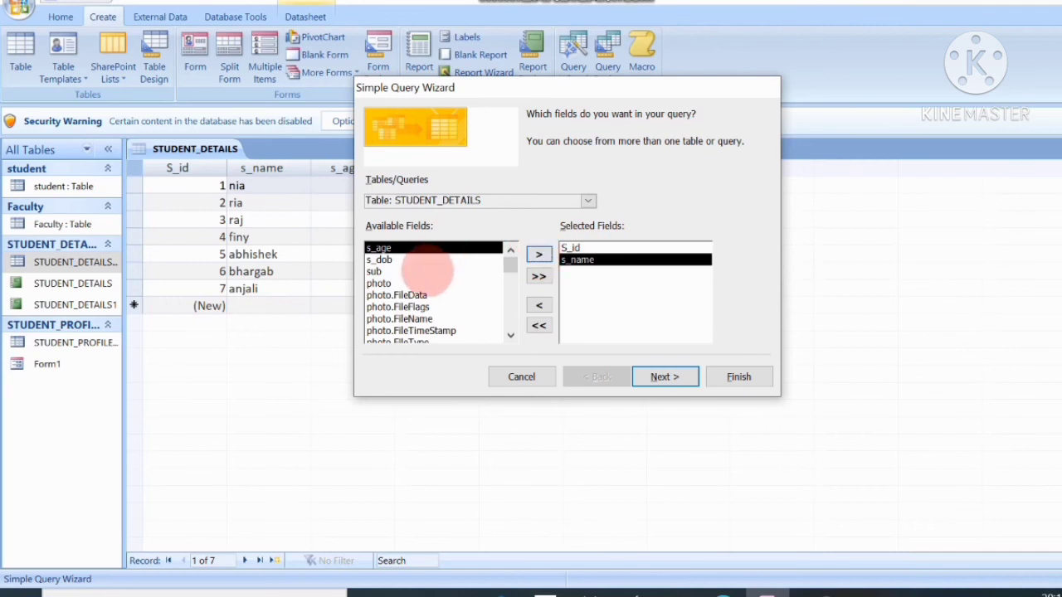
click(429, 271)
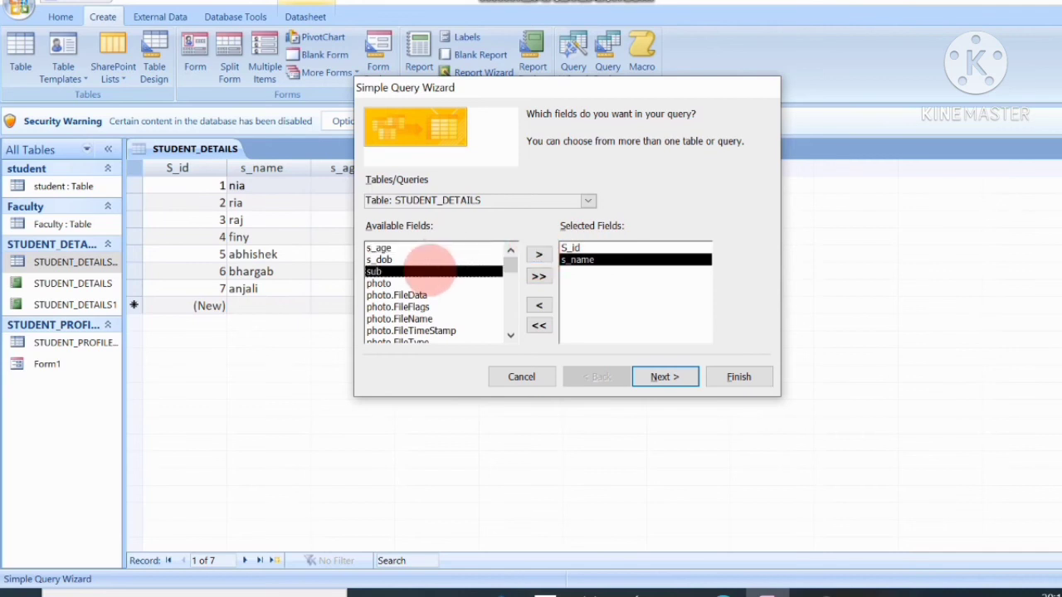
click(539, 255)
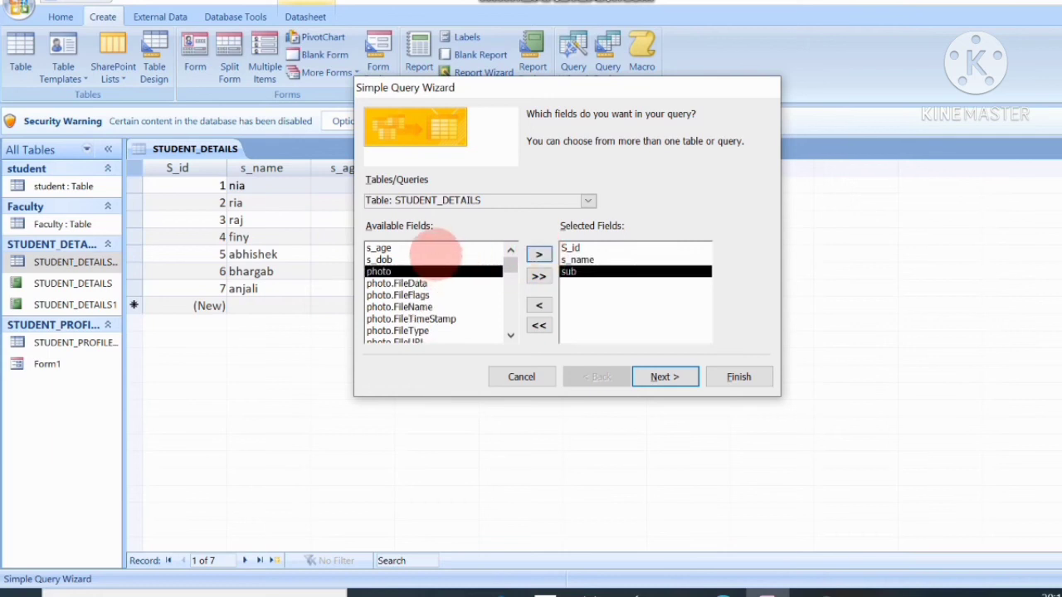
click(431, 247)
click(538, 255)
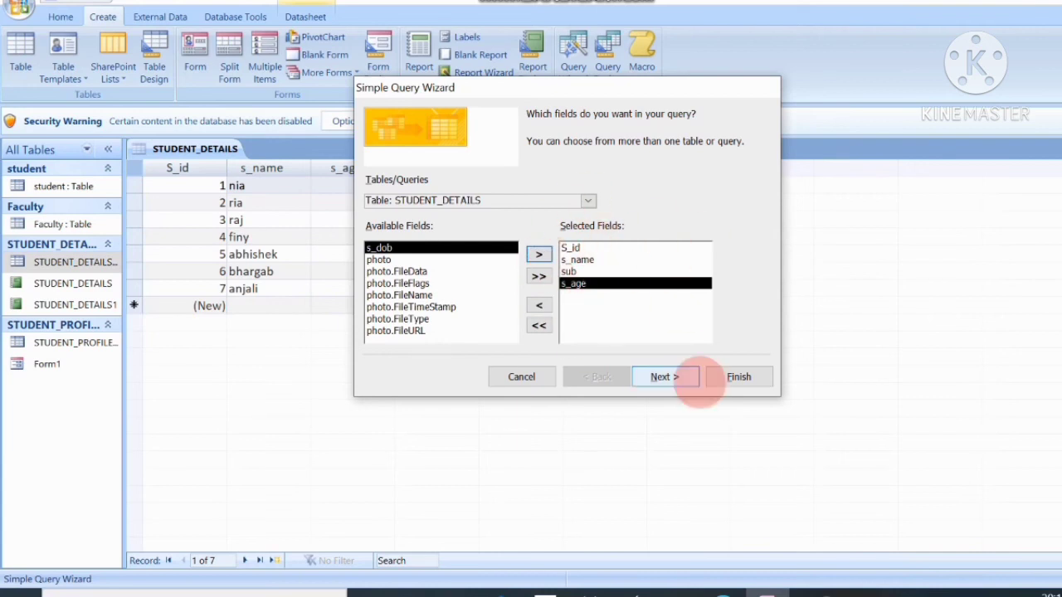
Finish the wizard as a detail query with the option to modify its design, and run the query.
click(665, 377)
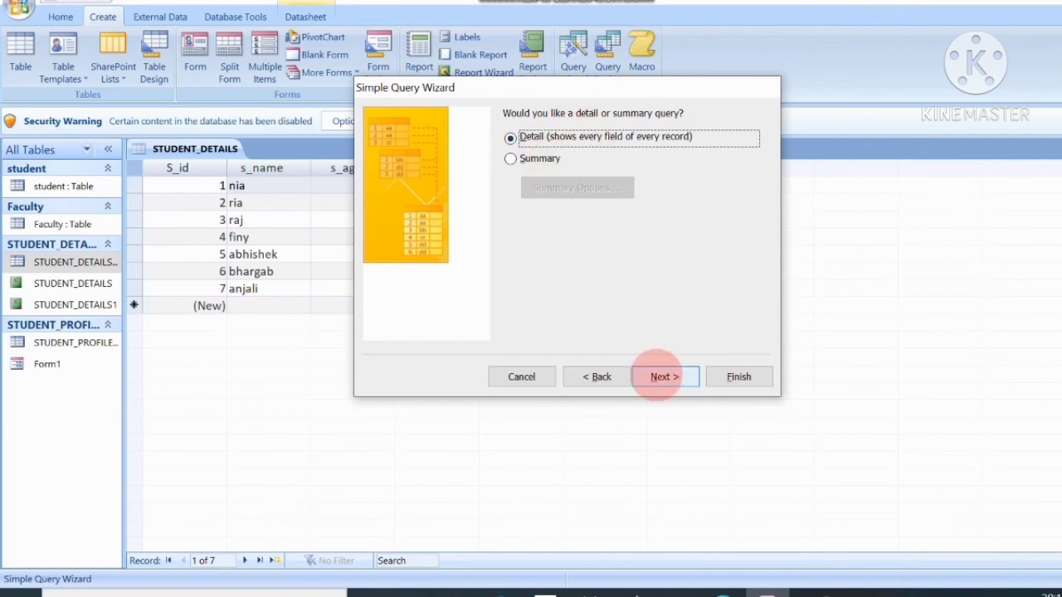
click(662, 377)
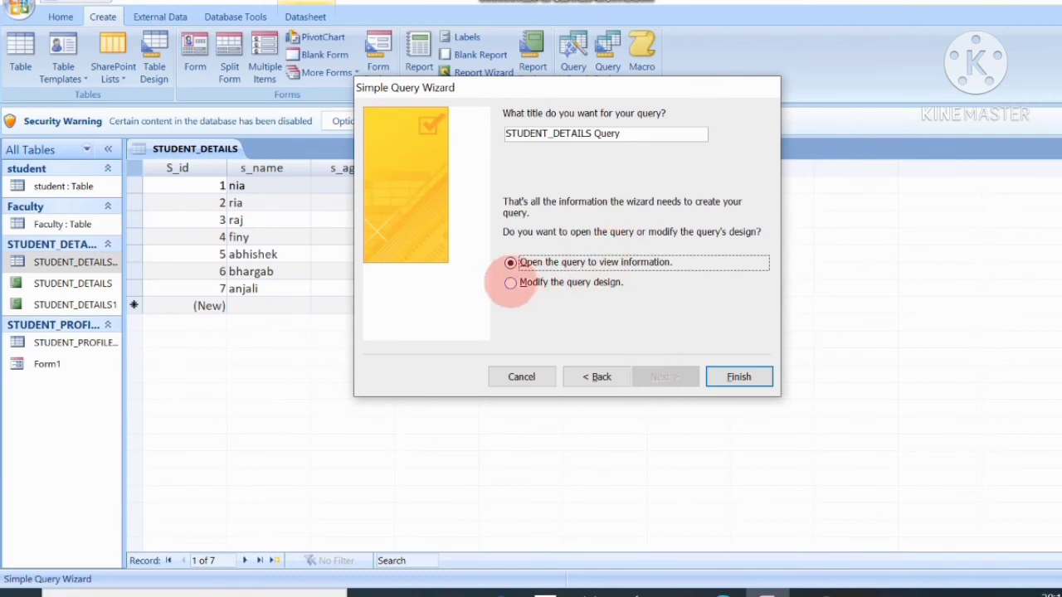
click(510, 283)
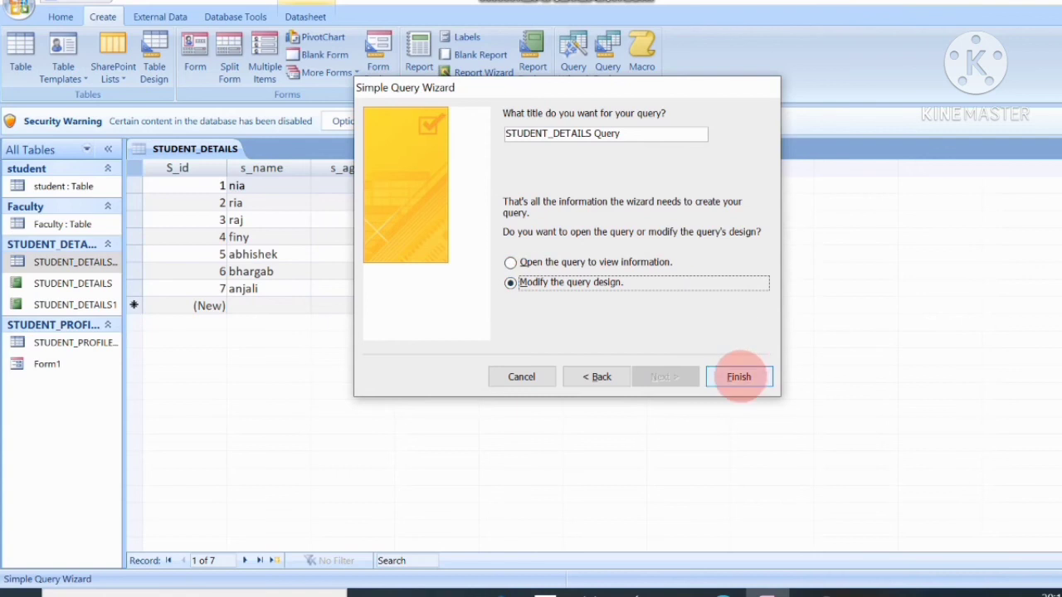
click(740, 376)
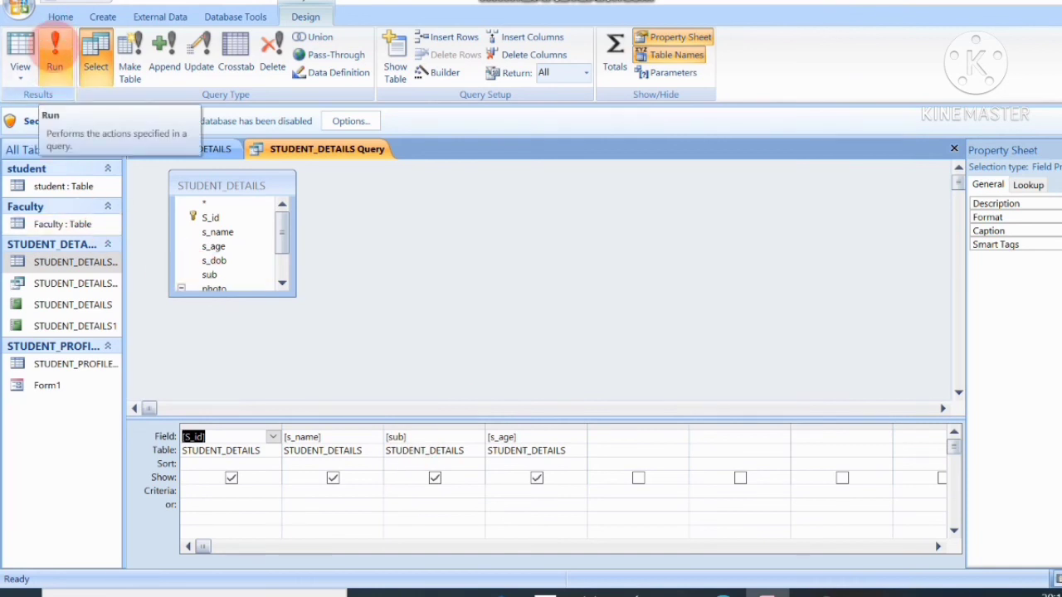
click(55, 57)
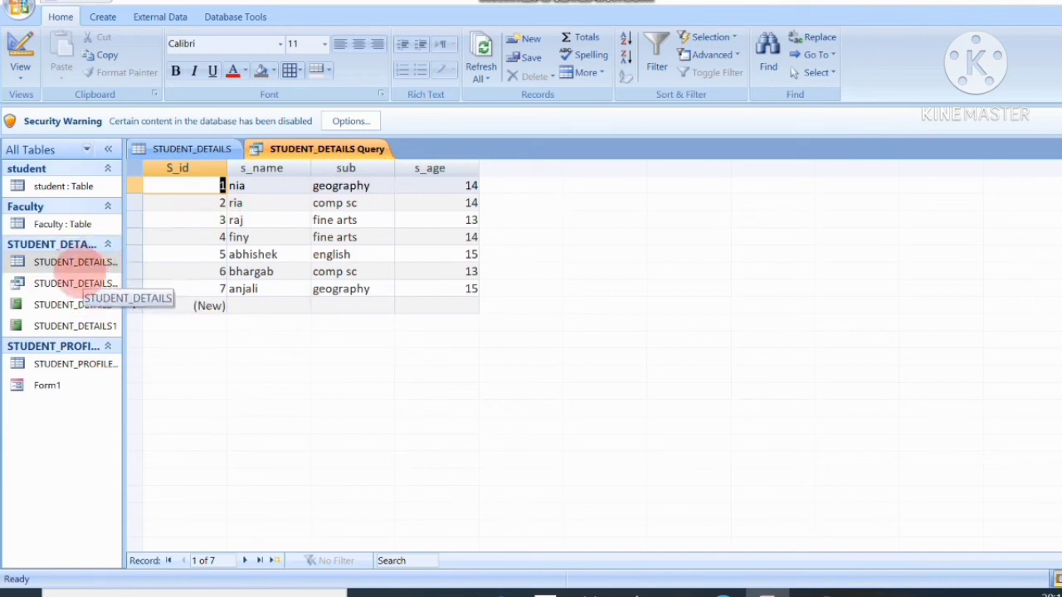
Hide the S_id and s_age fields in the STUDENT_DETAILS Query design and run the query.
right_click(78, 283)
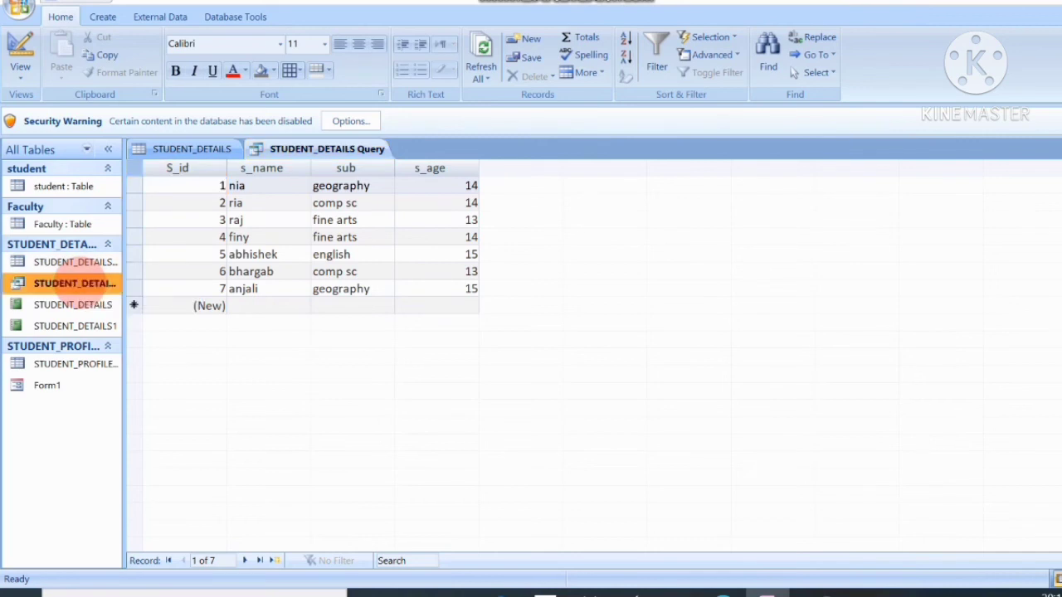
click(125, 313)
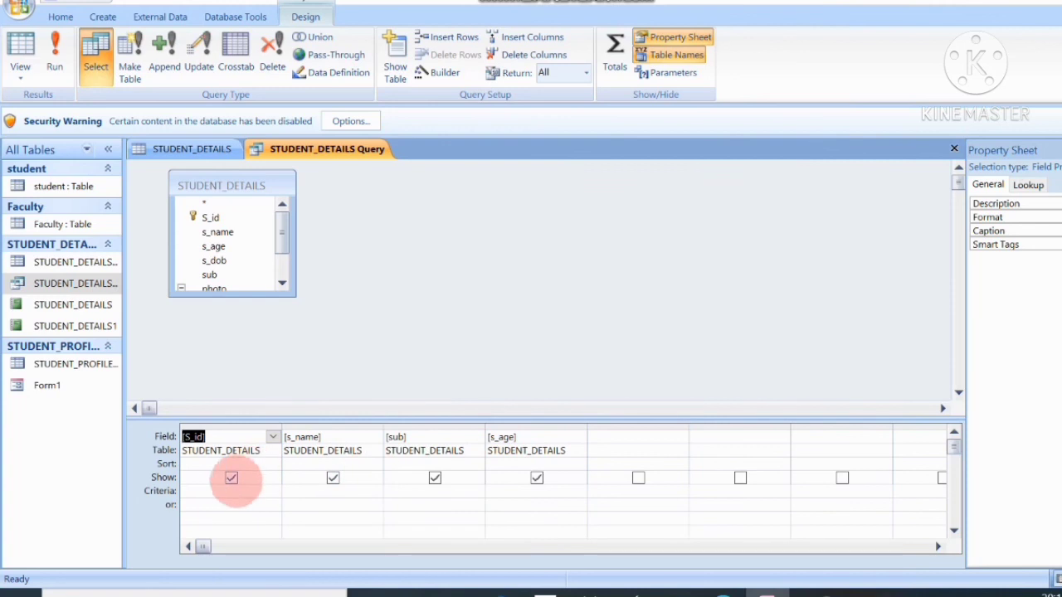
click(231, 478)
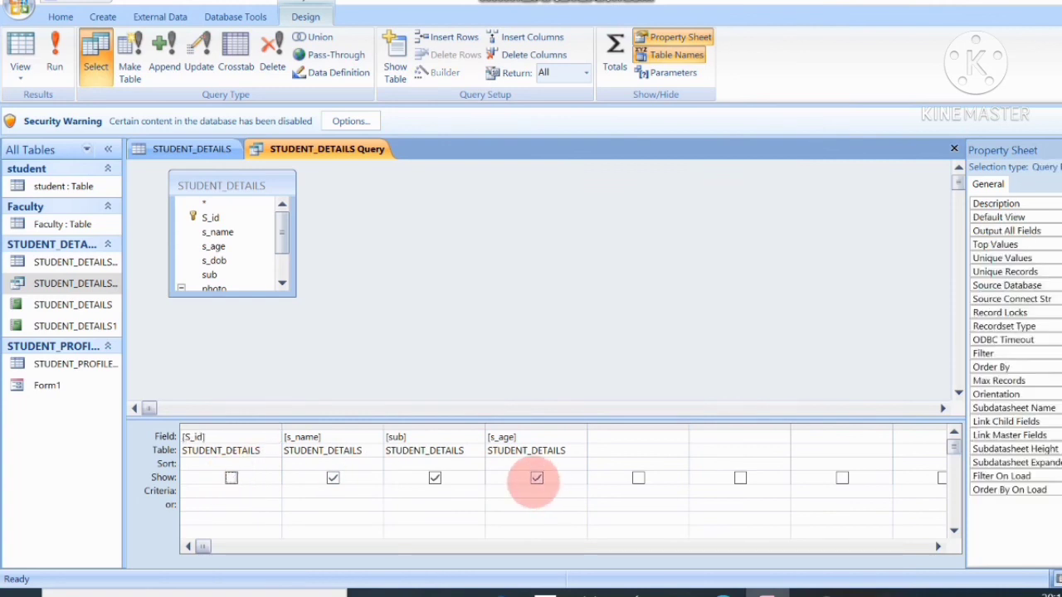
click(537, 478)
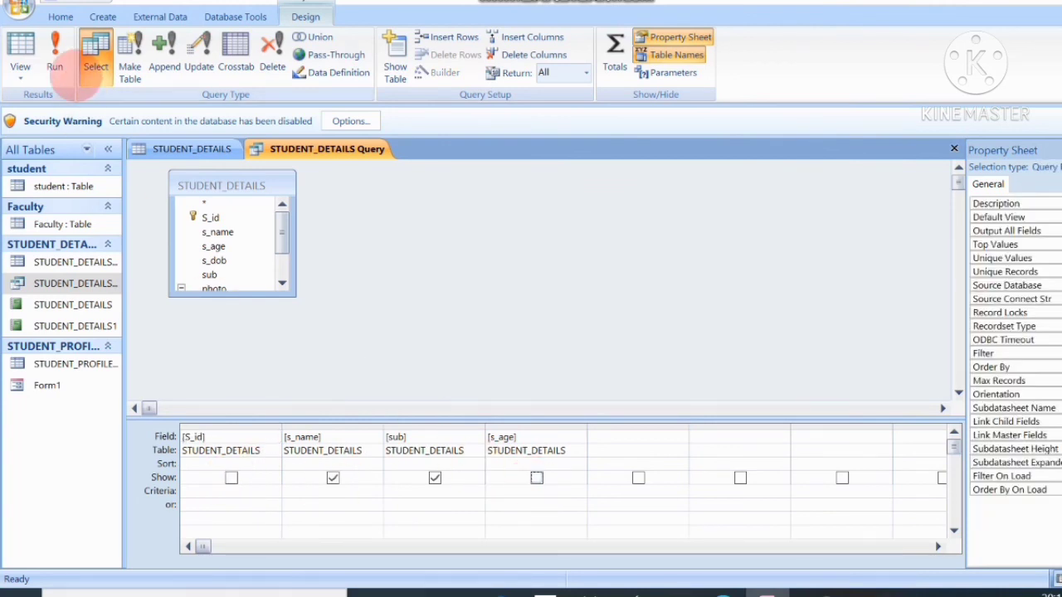
click(55, 58)
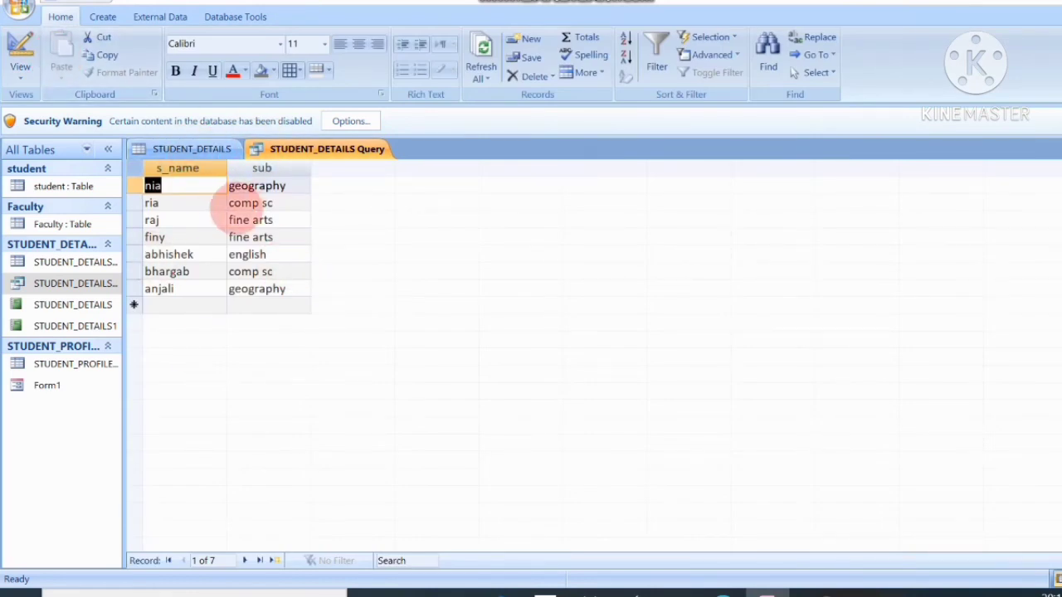
Set the s_name criterion to a* in the query design and run the query.
right_click(106, 283)
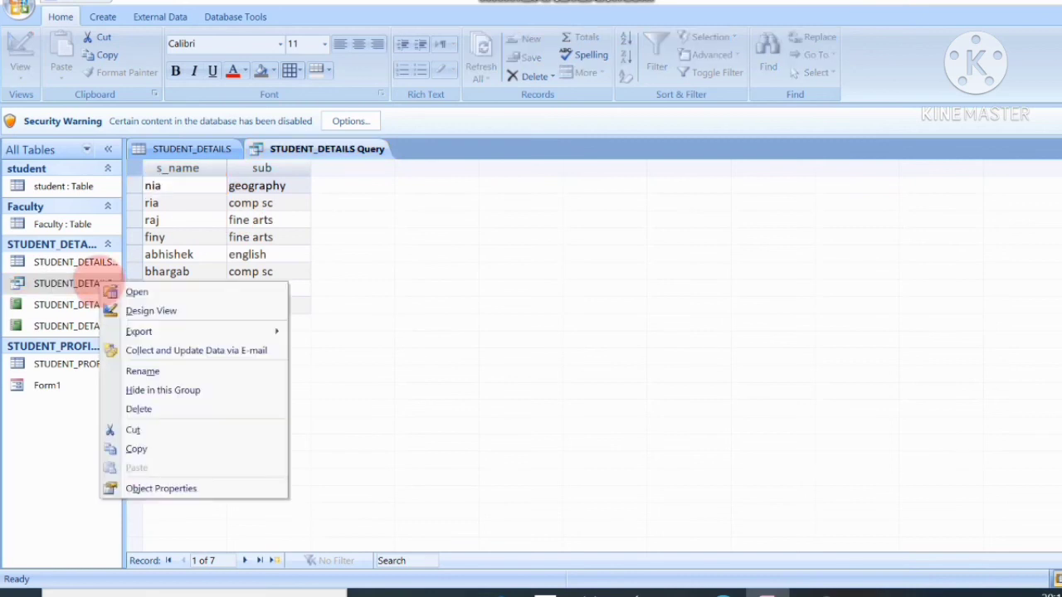
click(145, 311)
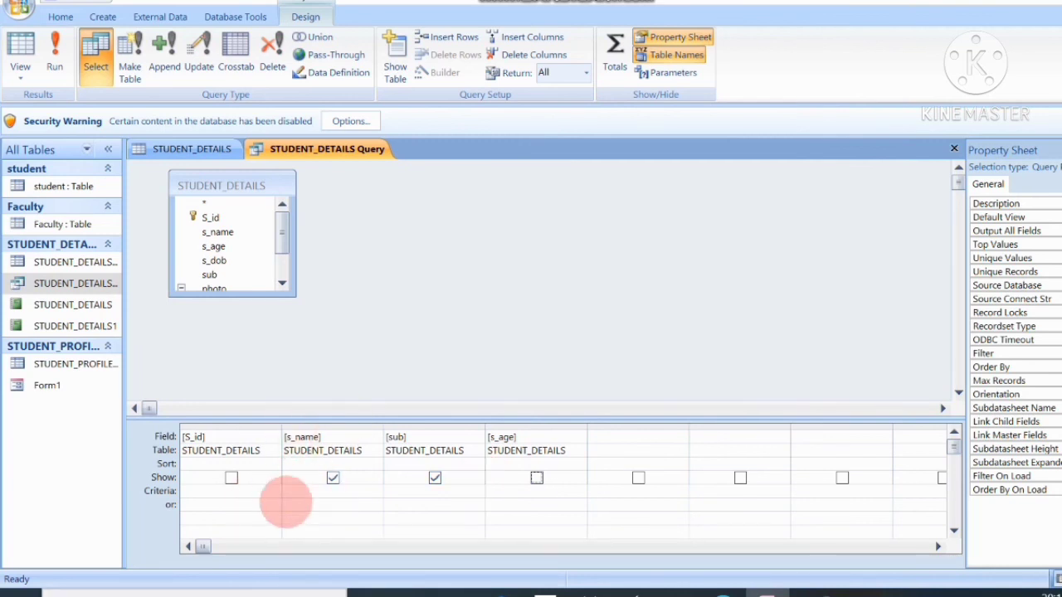
click(296, 490)
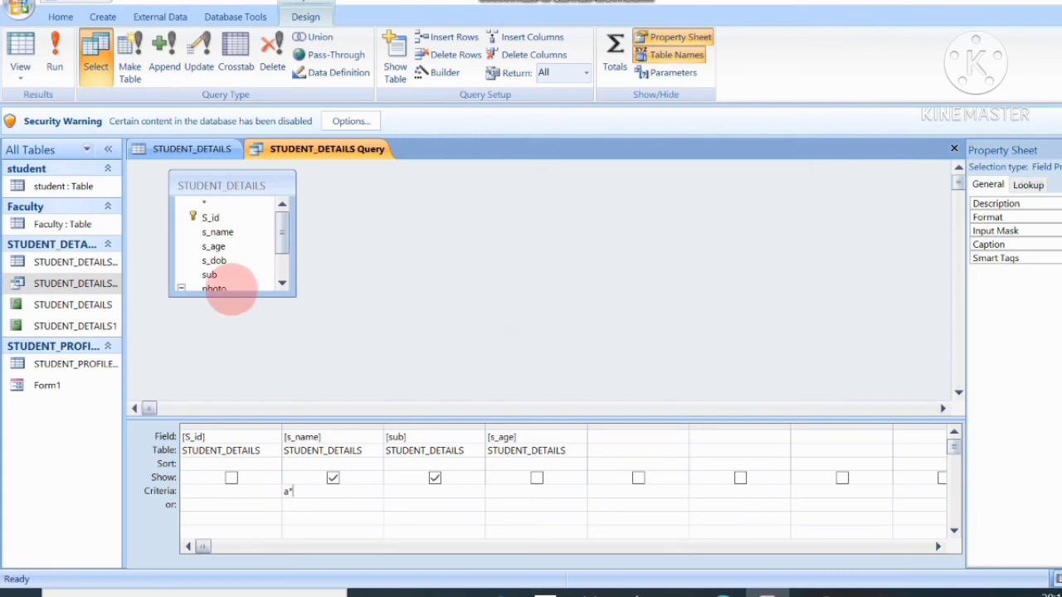
click(55, 57)
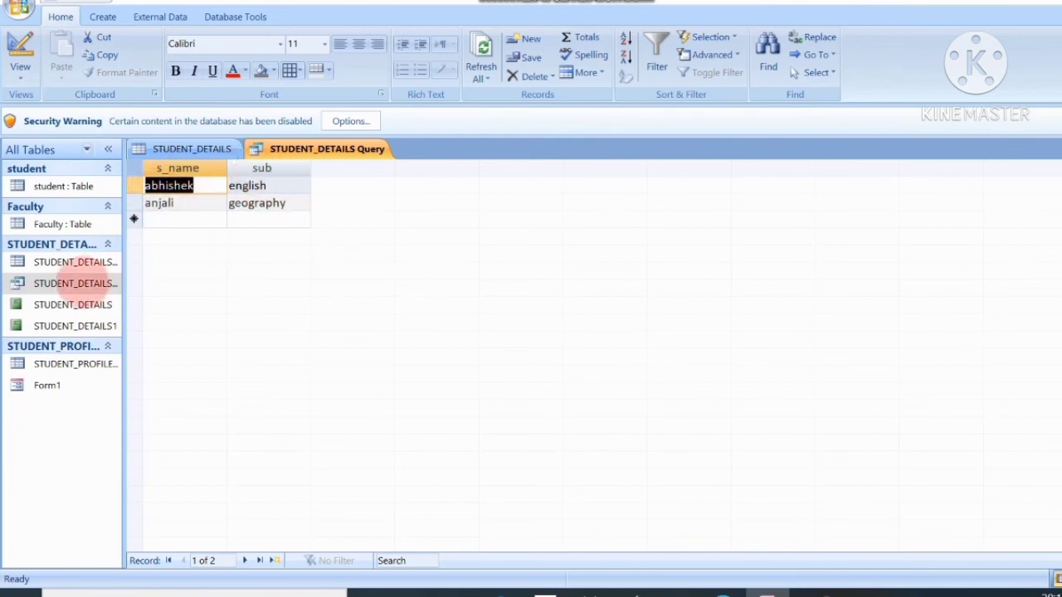
Clear the s_name criterion in the query design and set the sub criterion to the parameter prompt [enter the subject].
right_click(74, 283)
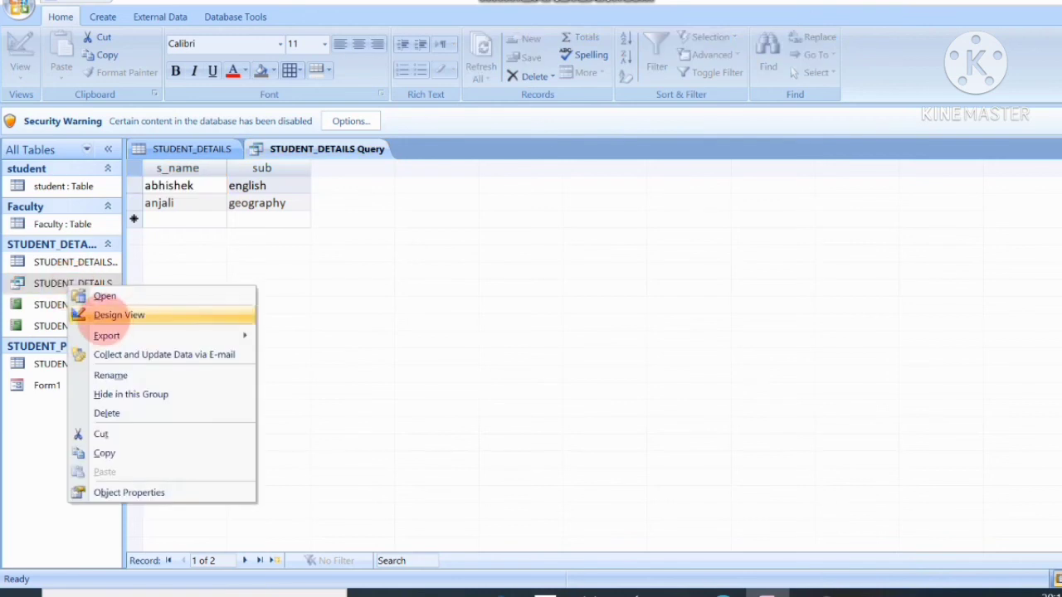
click(91, 315)
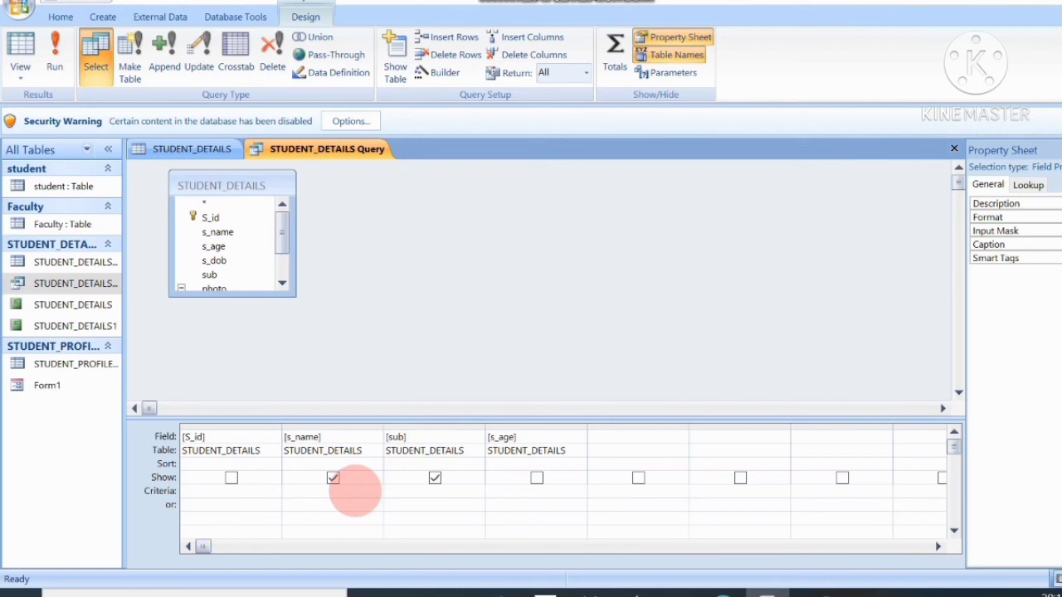
click(414, 491)
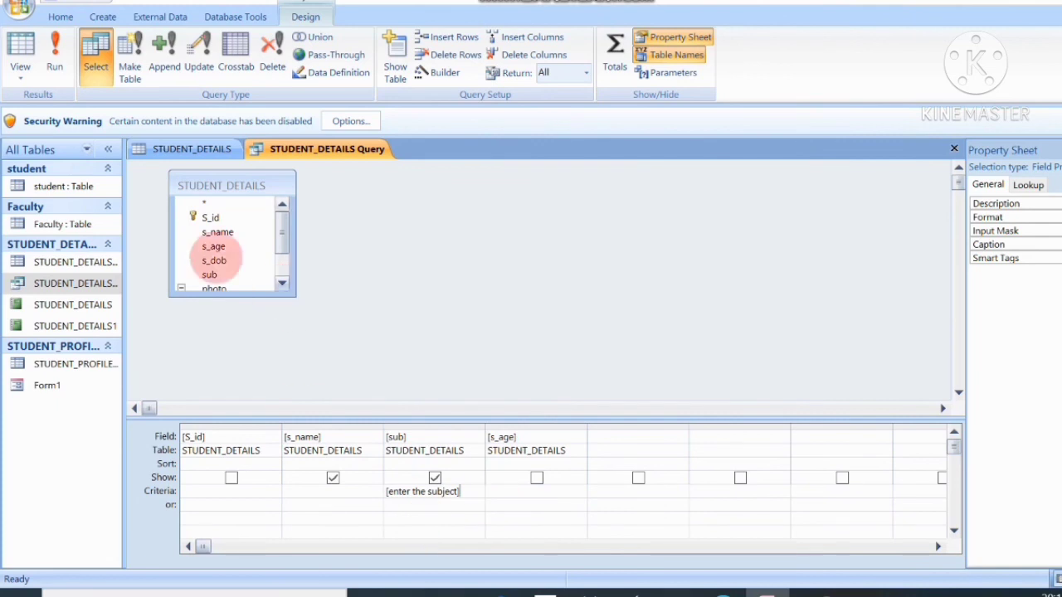
Run the parameter query with comp sc as the subject.
click(54, 67)
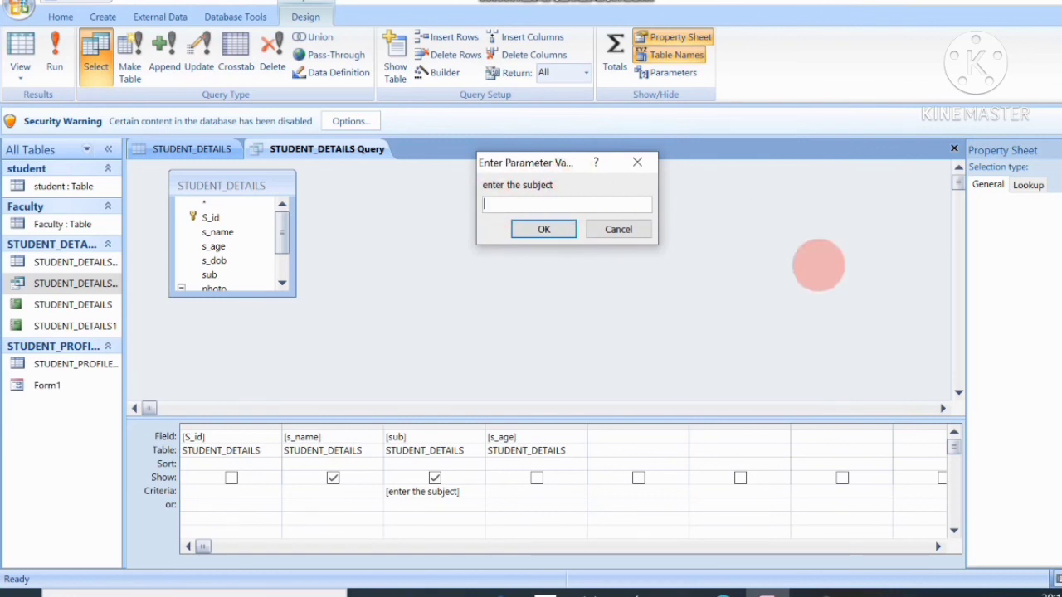
text(c)
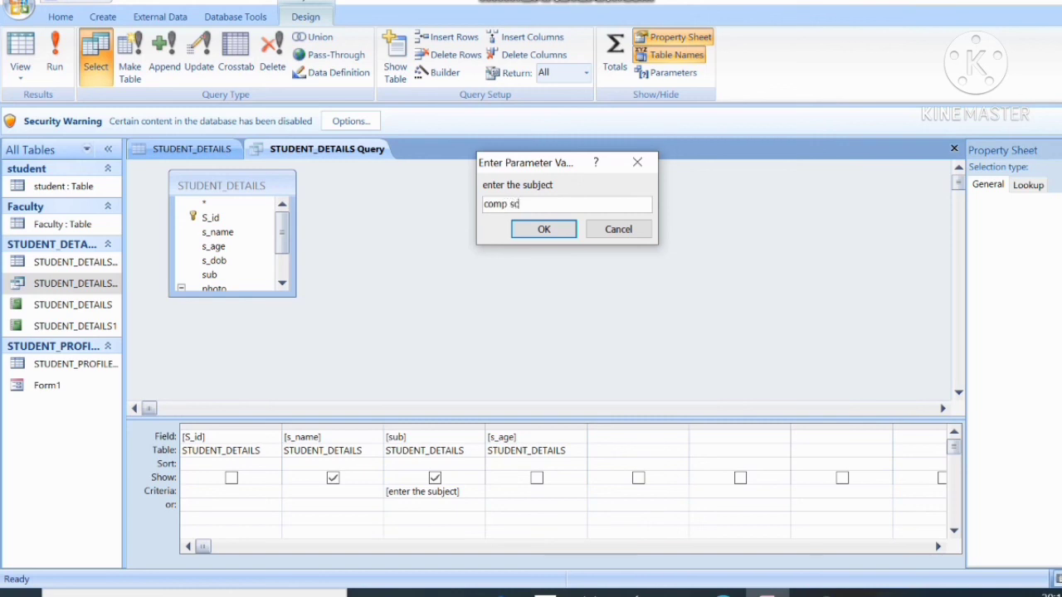
text(omp sc)
click(541, 230)
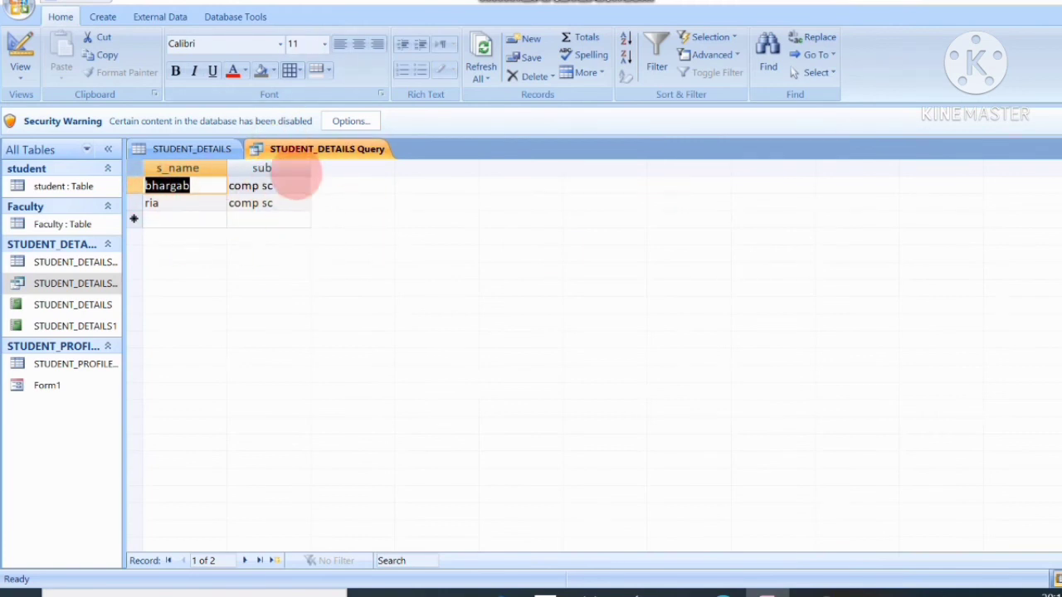
Return to the query design and set the s_name criterion to b* alongside the subject parameter.
right_click(88, 283)
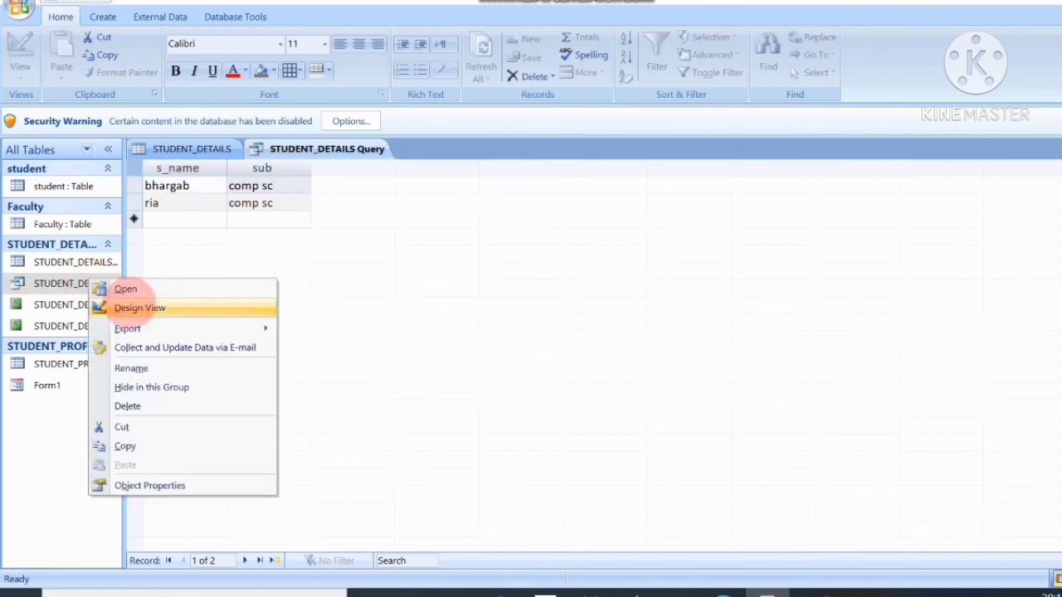
click(131, 302)
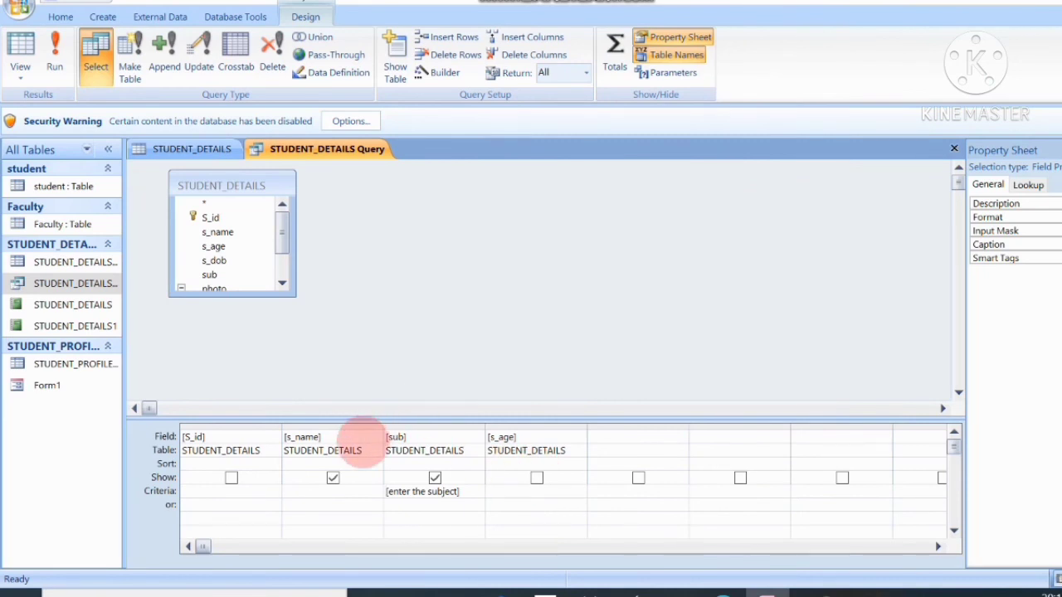
click(342, 493)
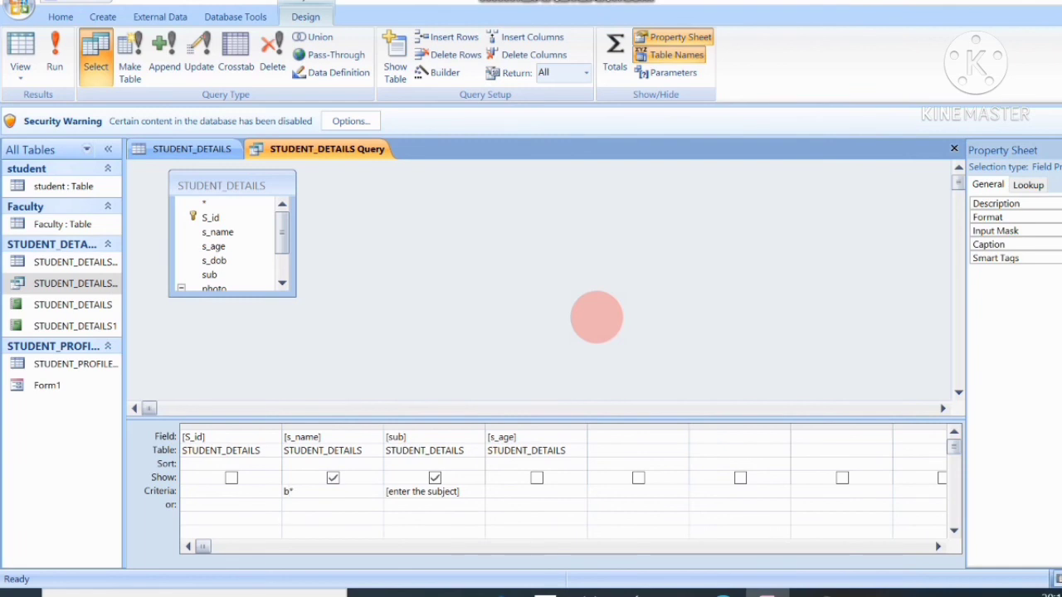
Run the query with comp sc as the subject and the b* name criterion.
click(292, 492)
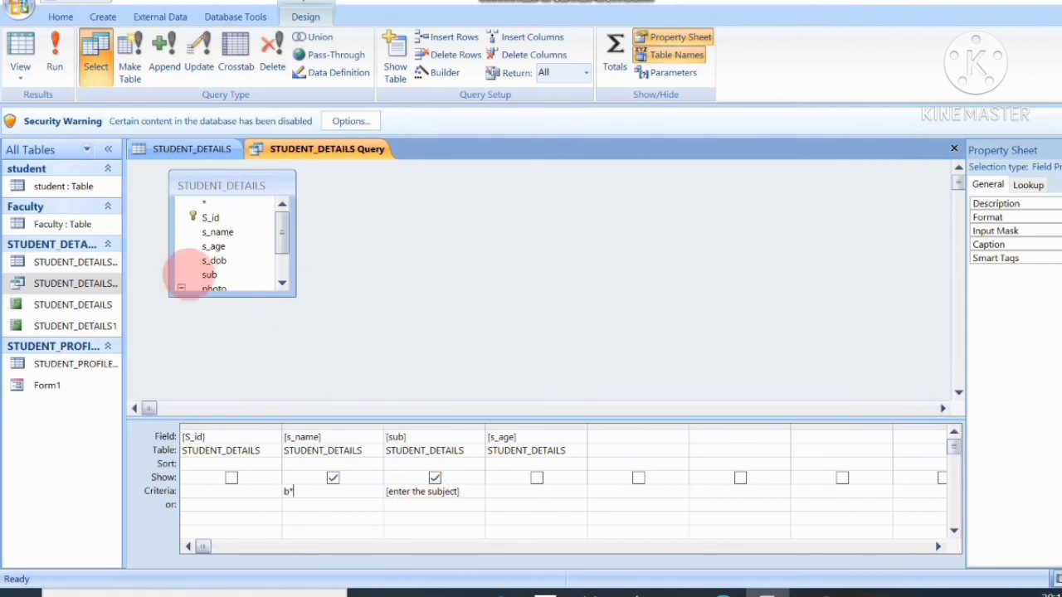
click(55, 49)
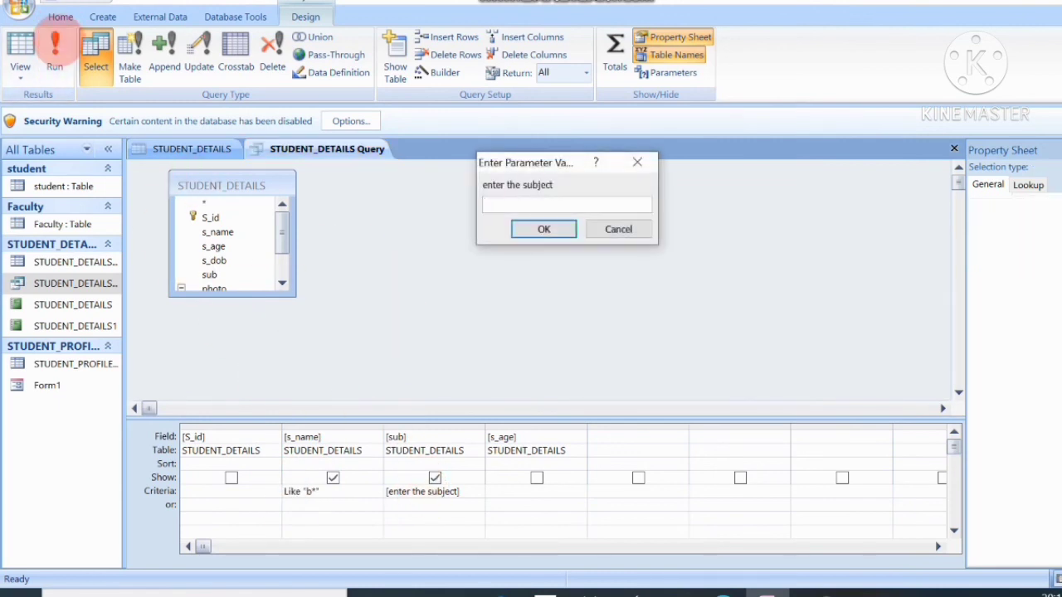
text(comp sc)
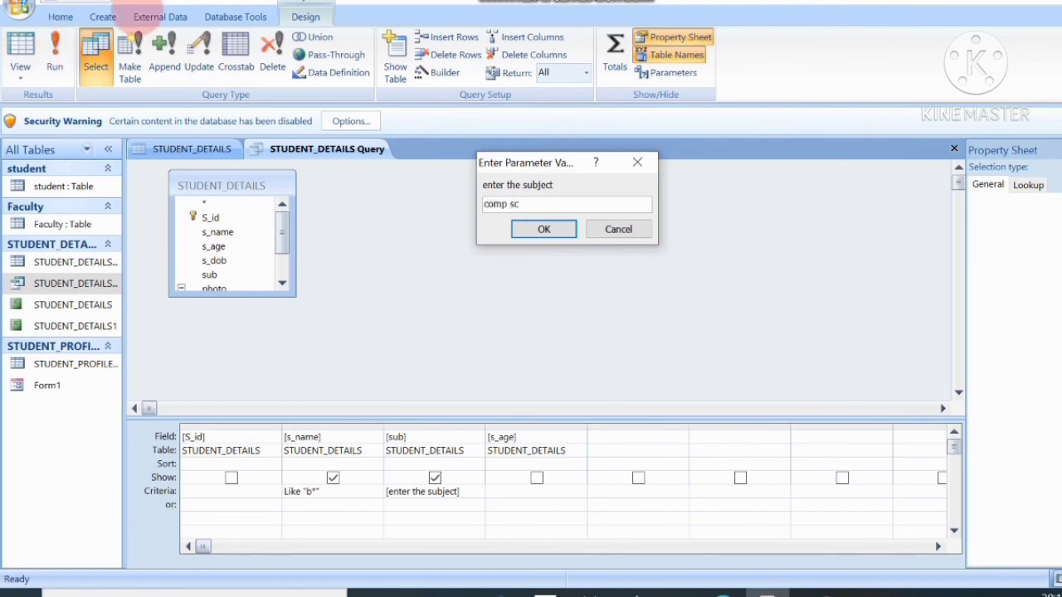
click(565, 229)
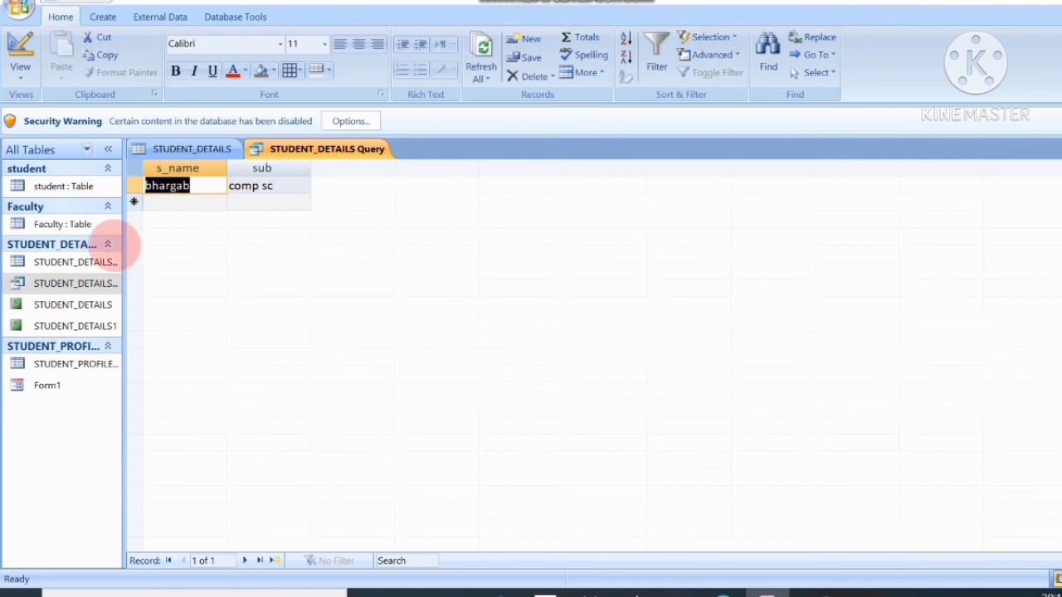
Return to the STUDENT_DETAILS query design and replace the s_name criterion with a*.
right_click(83, 283)
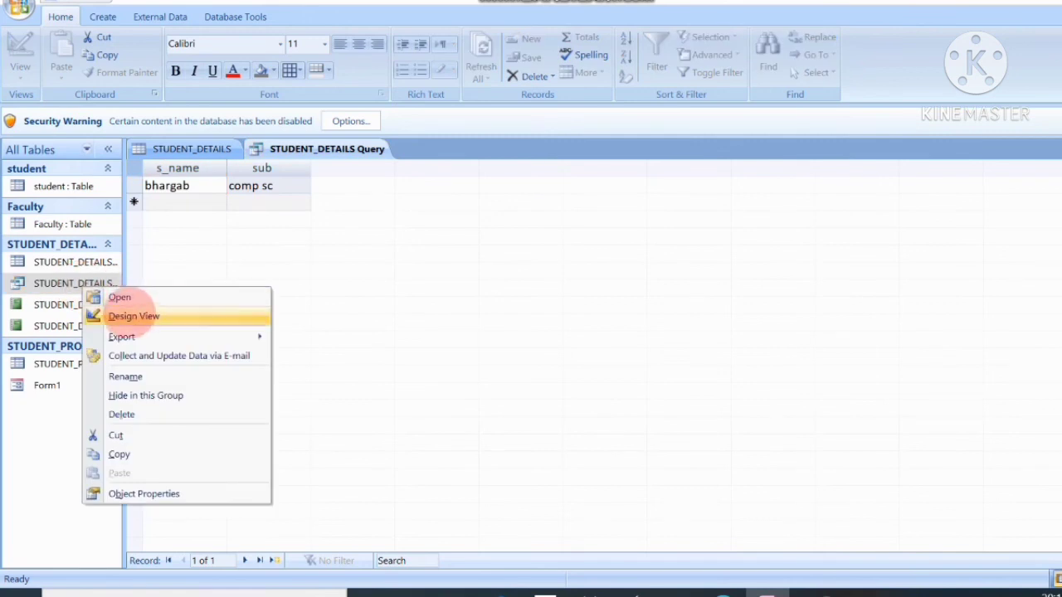
click(133, 316)
click(329, 490)
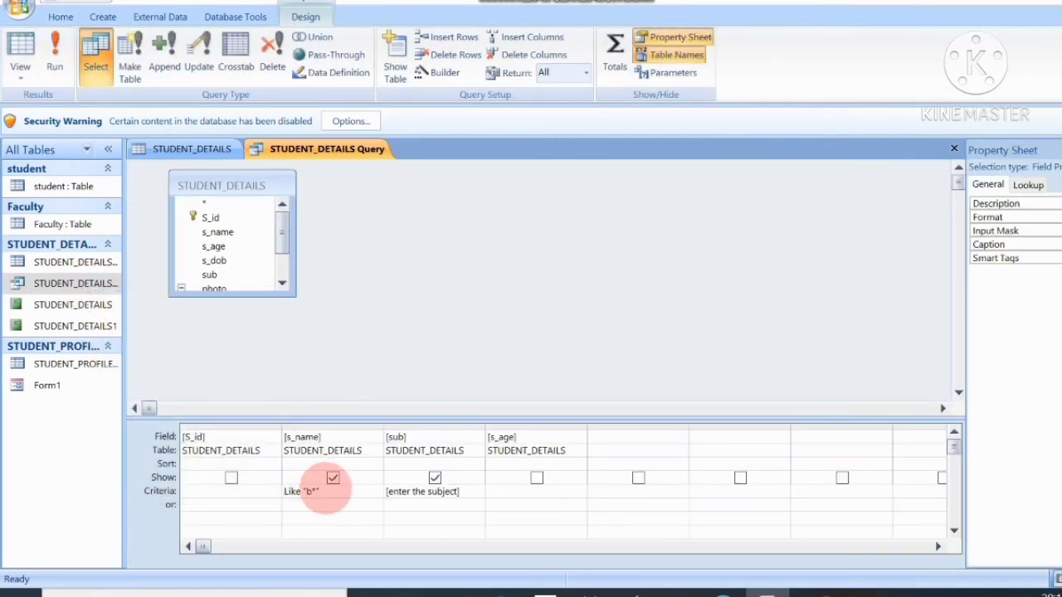
key(BackSpace)
key(BackSpace)
key(BackSpace)
key(BackSpace)
key(BackSpace)
key(BackSpace)
key(BackSpace)
key(BackSpace)
key(BackSpace)
text(a*)
Run the query with geography as the subject and the a* name criterion.
click(54, 54)
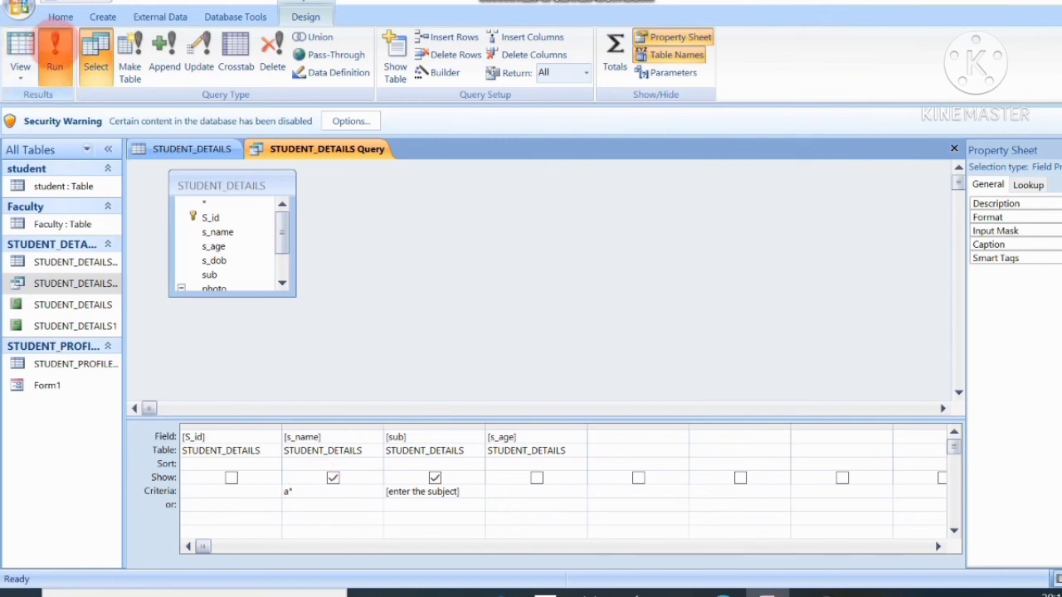
click(544, 229)
click(531, 202)
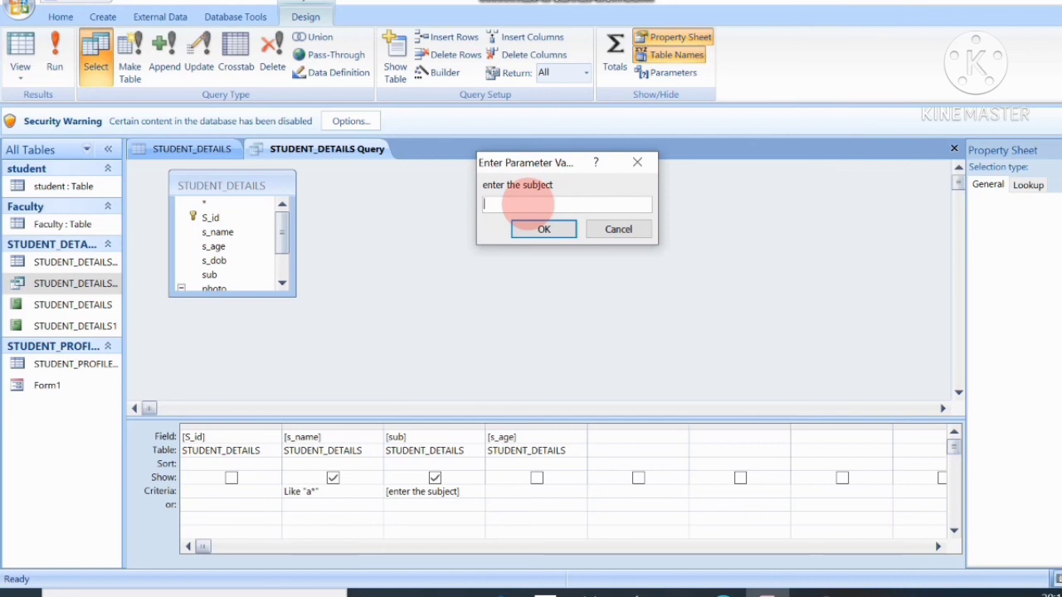
text(geogra)
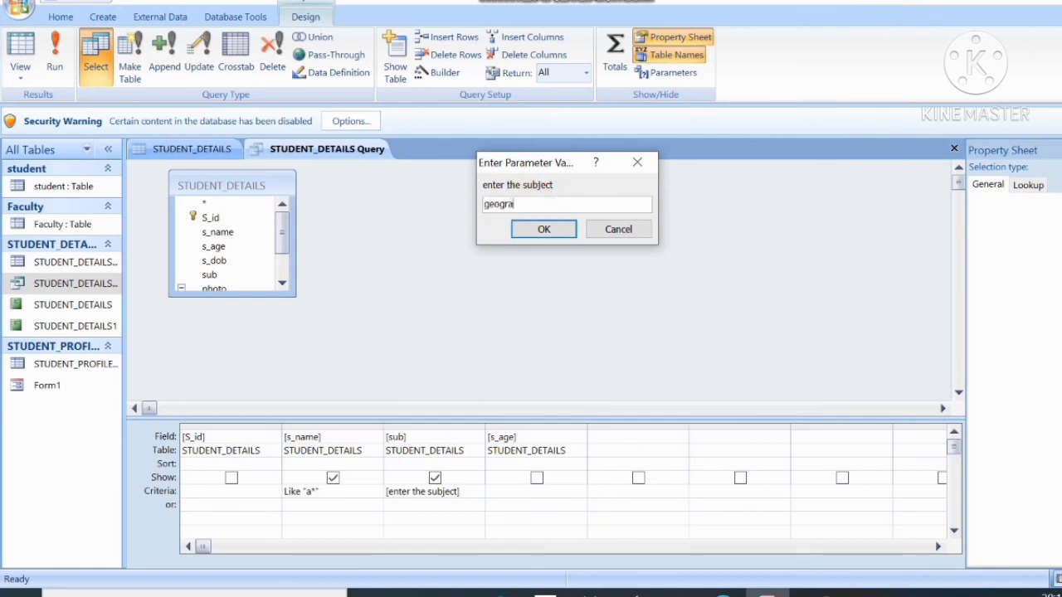
text(phy)
click(605, 121)
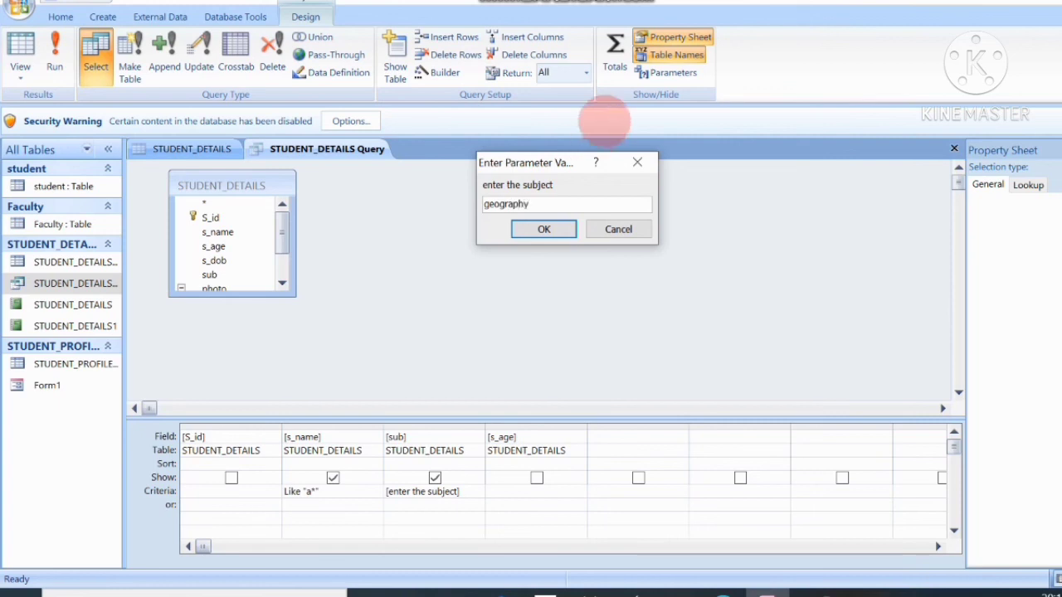
click(543, 229)
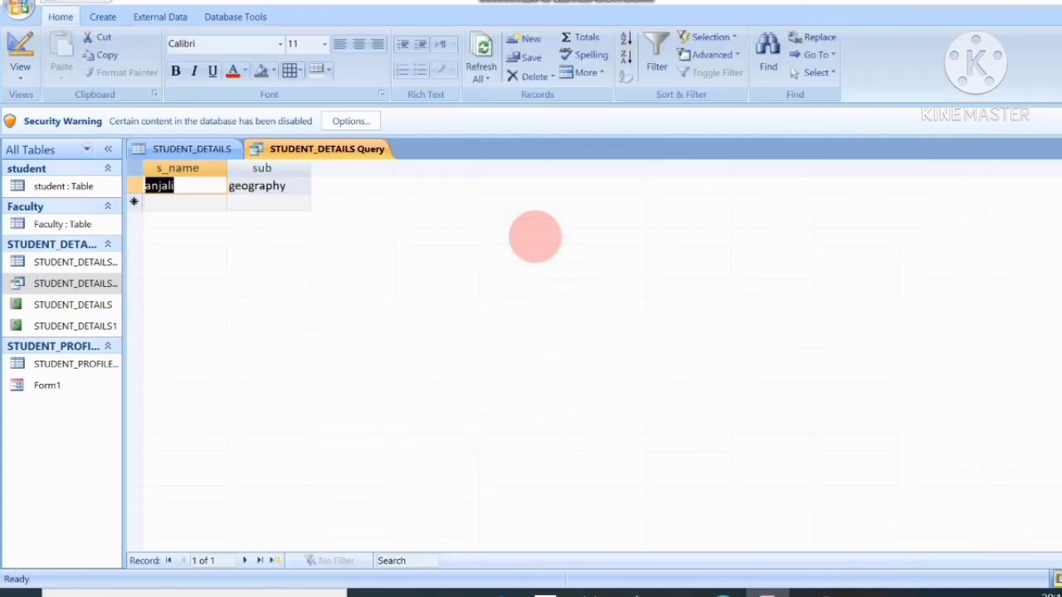
click(247, 253)
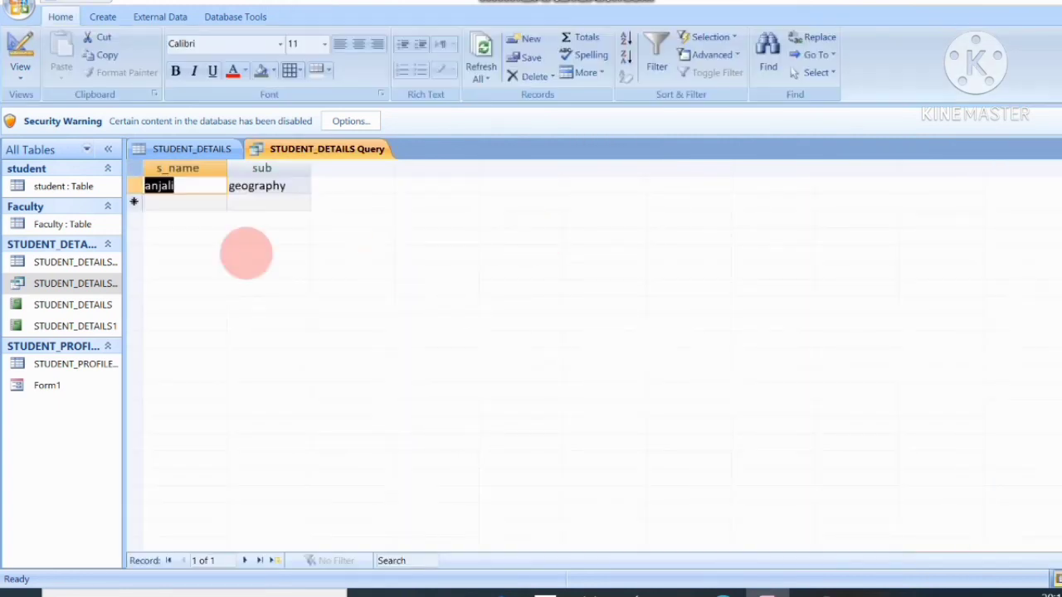